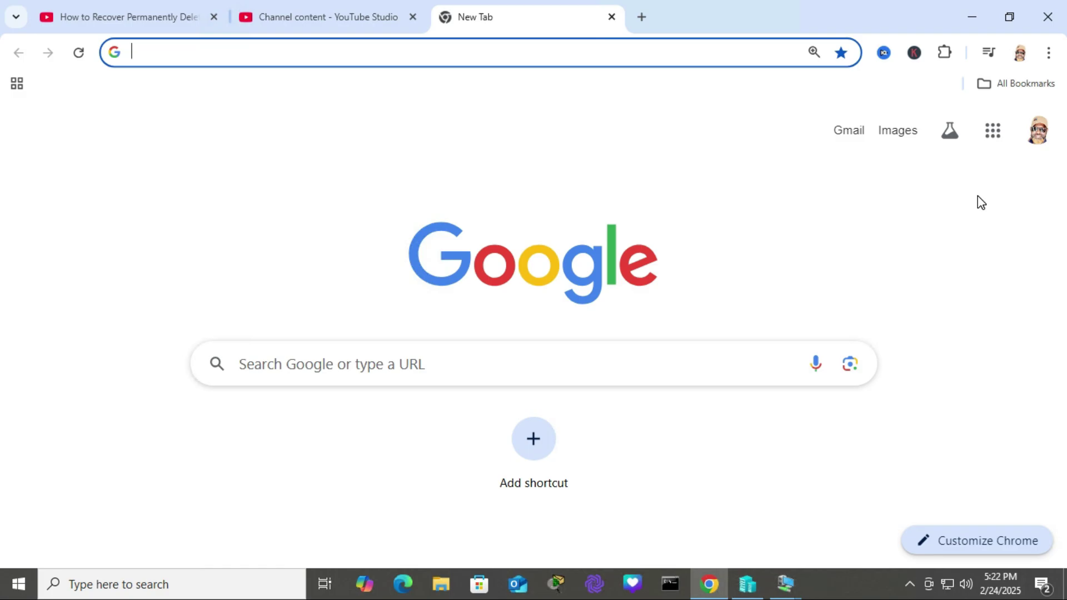
Step: Open Google Drive's My Drive and look inside the Classroom folder
click(992, 133)
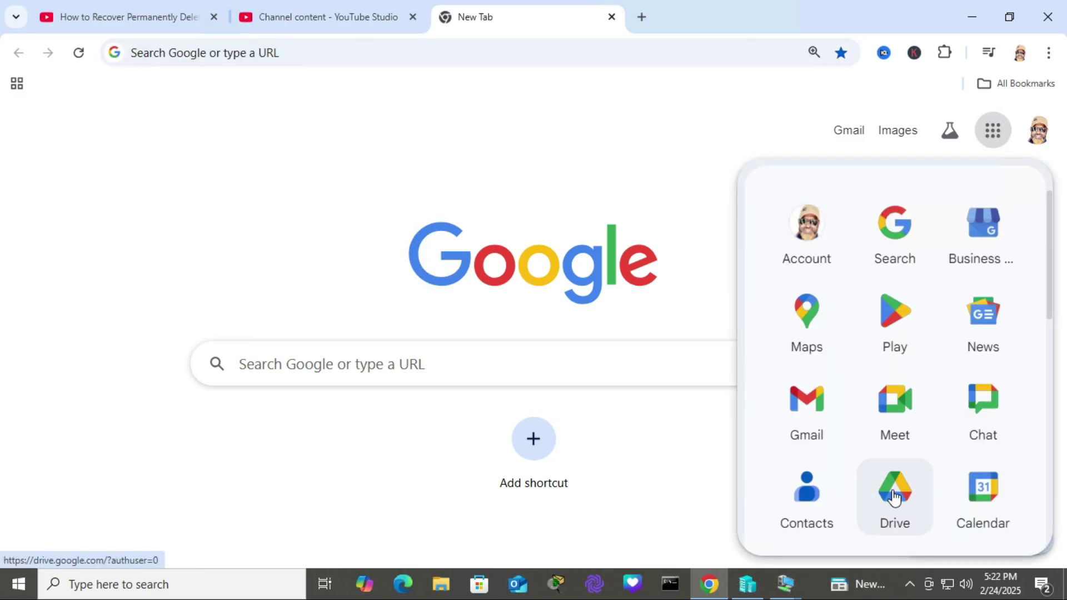
click(896, 500)
click(118, 307)
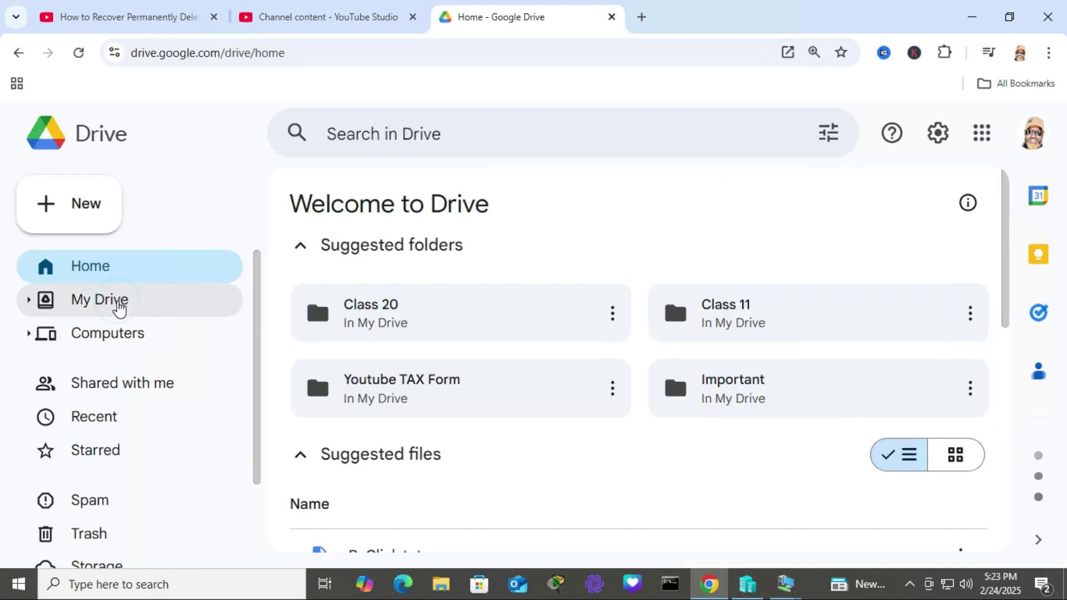
click(388, 423)
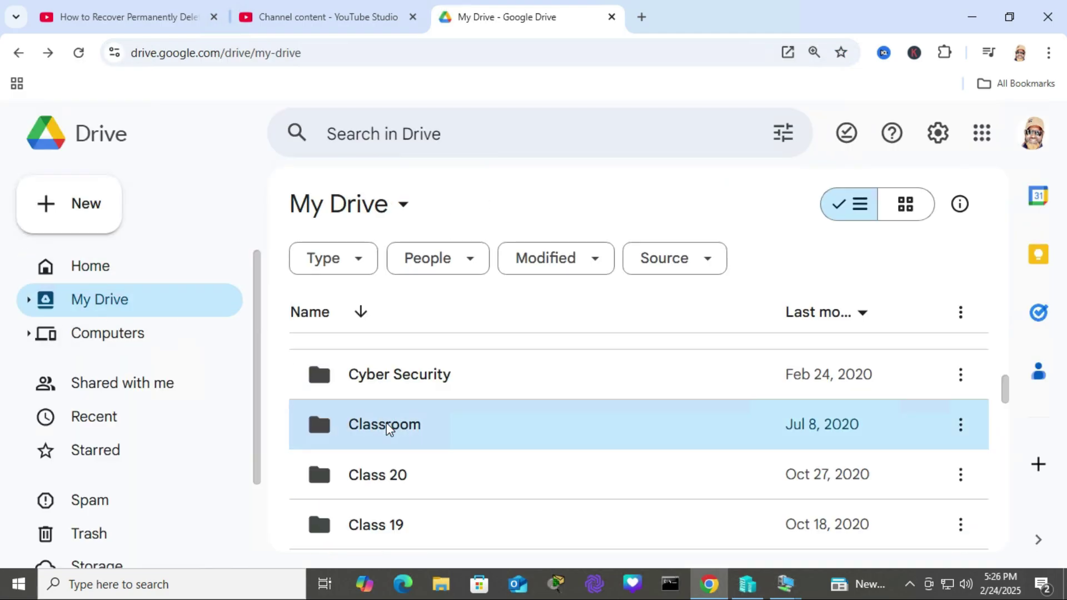
double_click(395, 426)
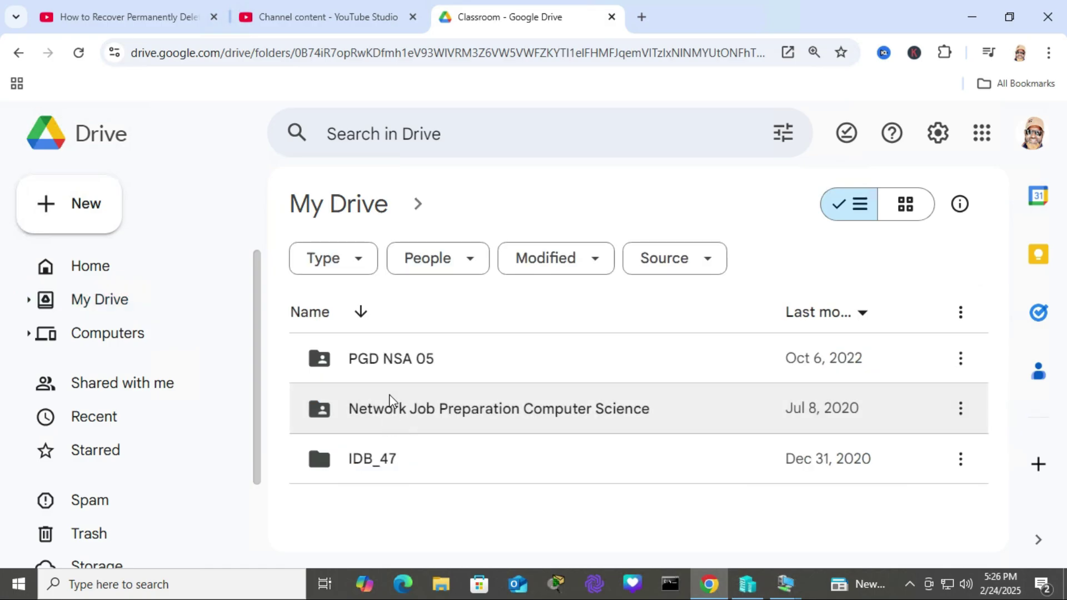
key(alt+Left)
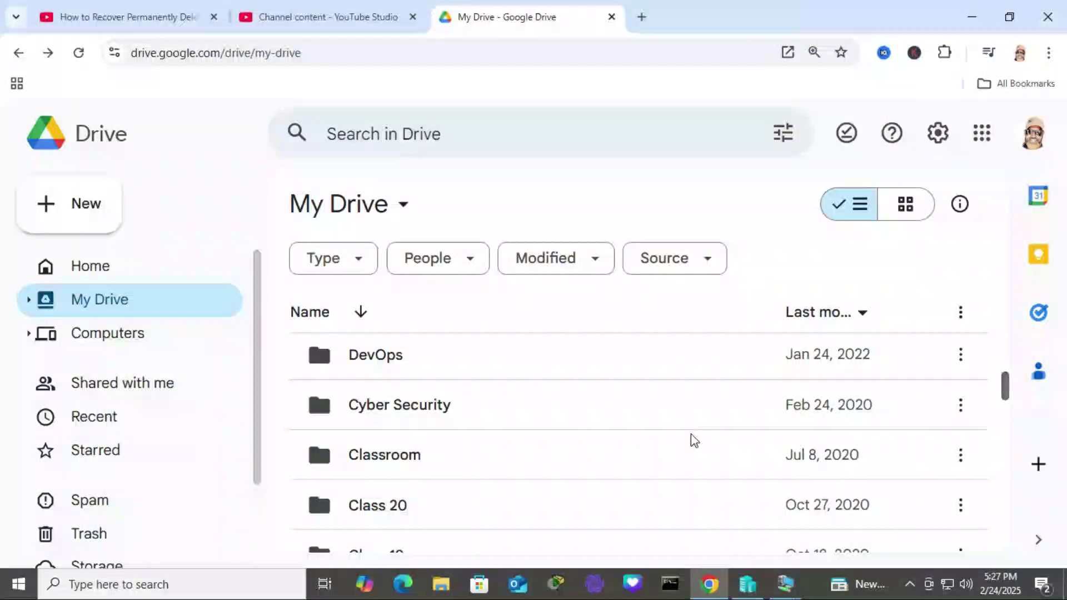
Step: Move the Classroom folder to the trash from its actions menu
click(464, 459)
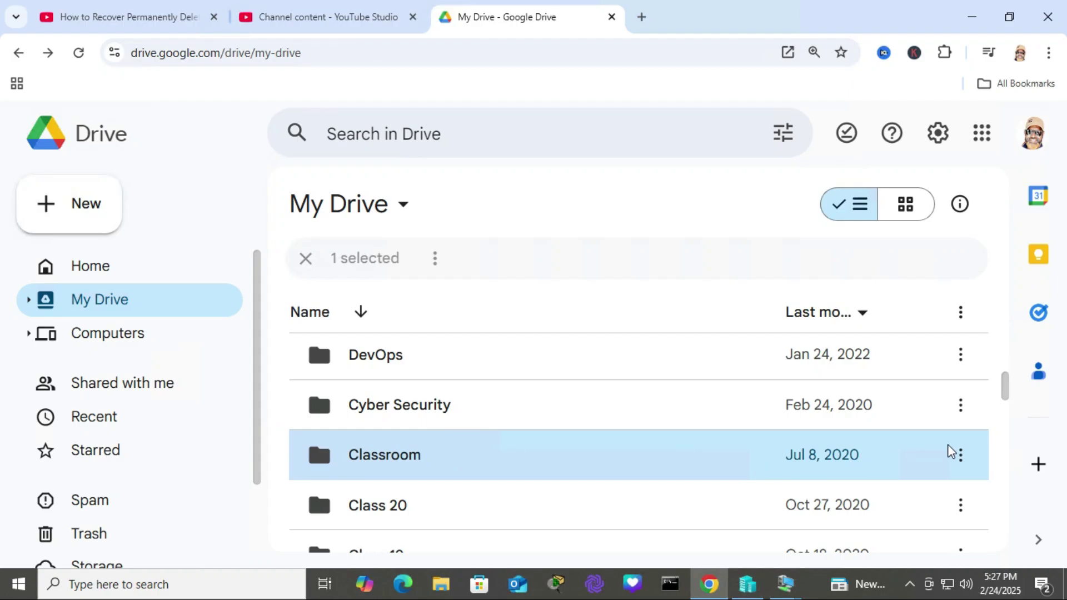
click(961, 457)
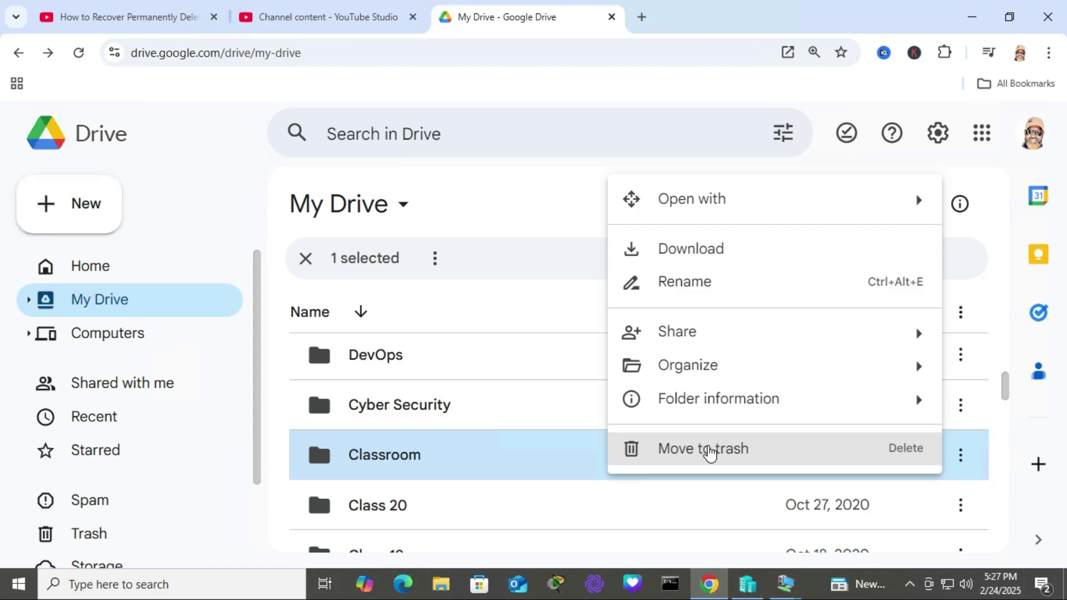
click(708, 451)
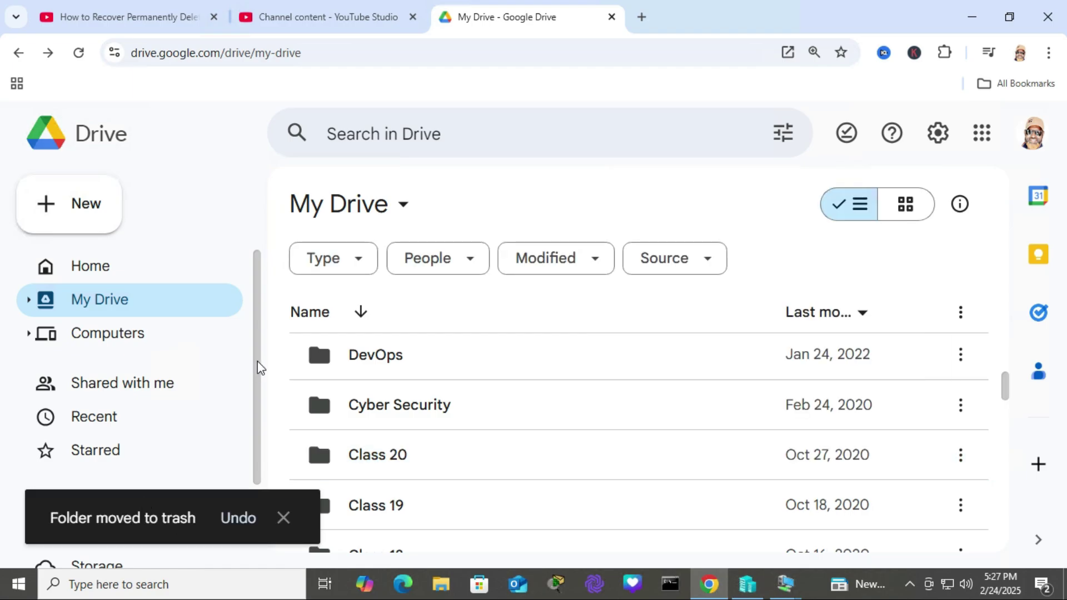
scroll(86, 465, down, 1)
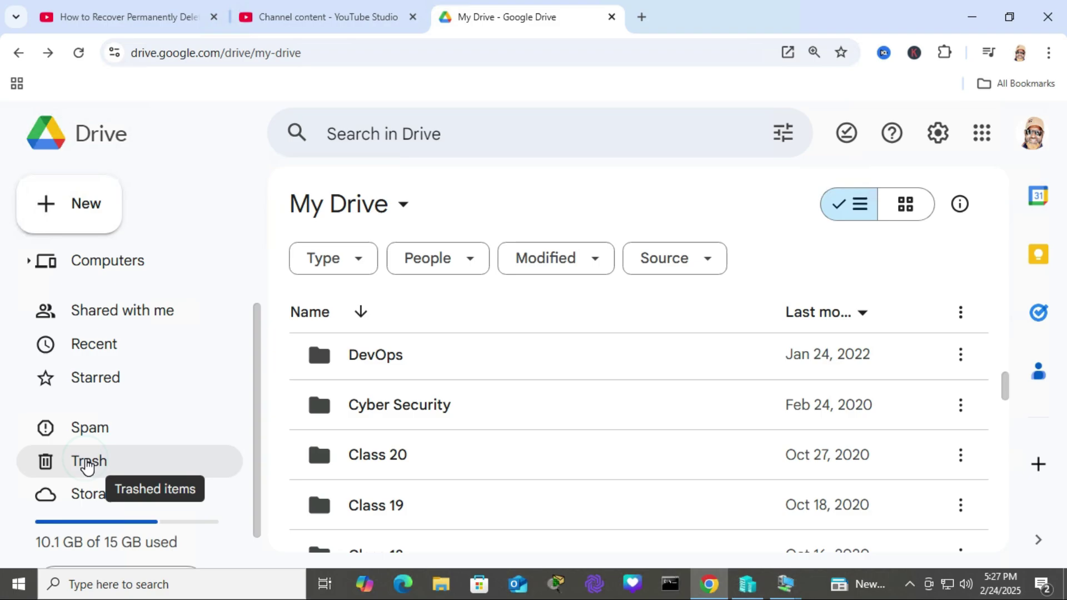
Step: Delete the Classroom folder forever from the Trash
click(85, 465)
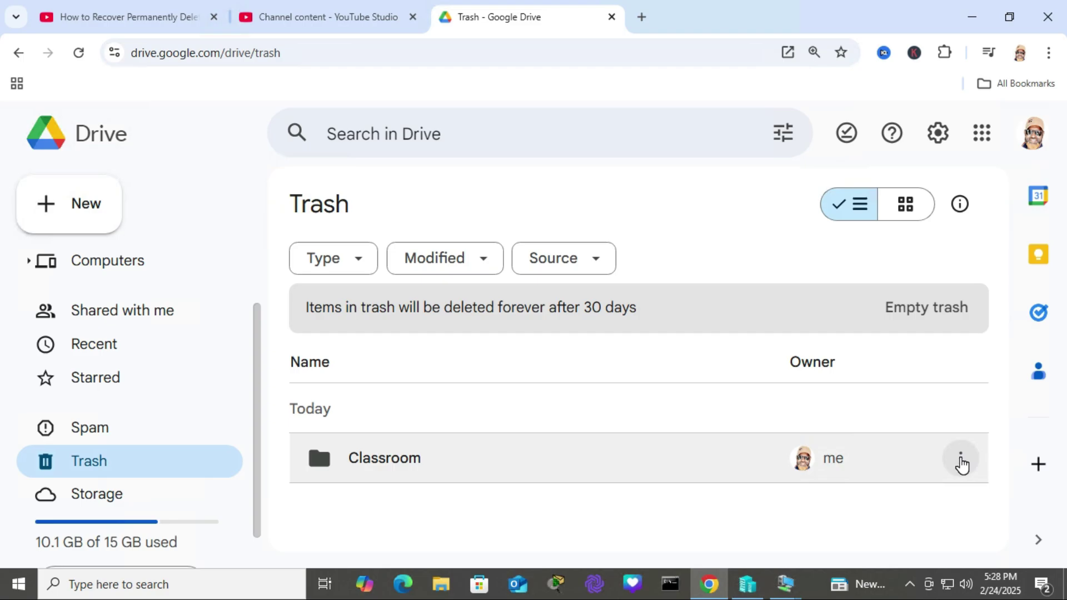
click(960, 460)
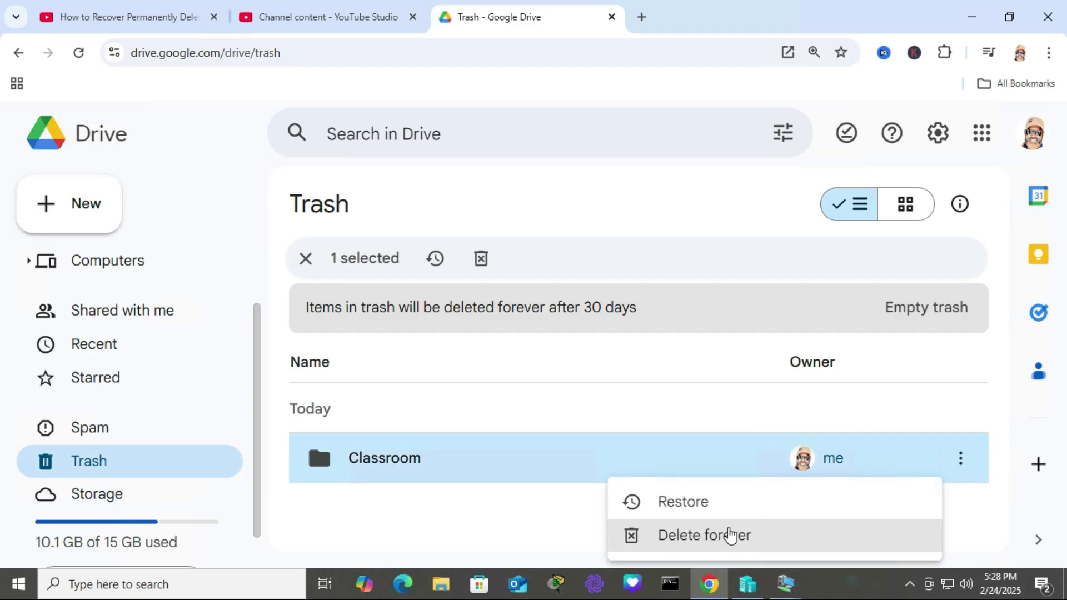
click(722, 538)
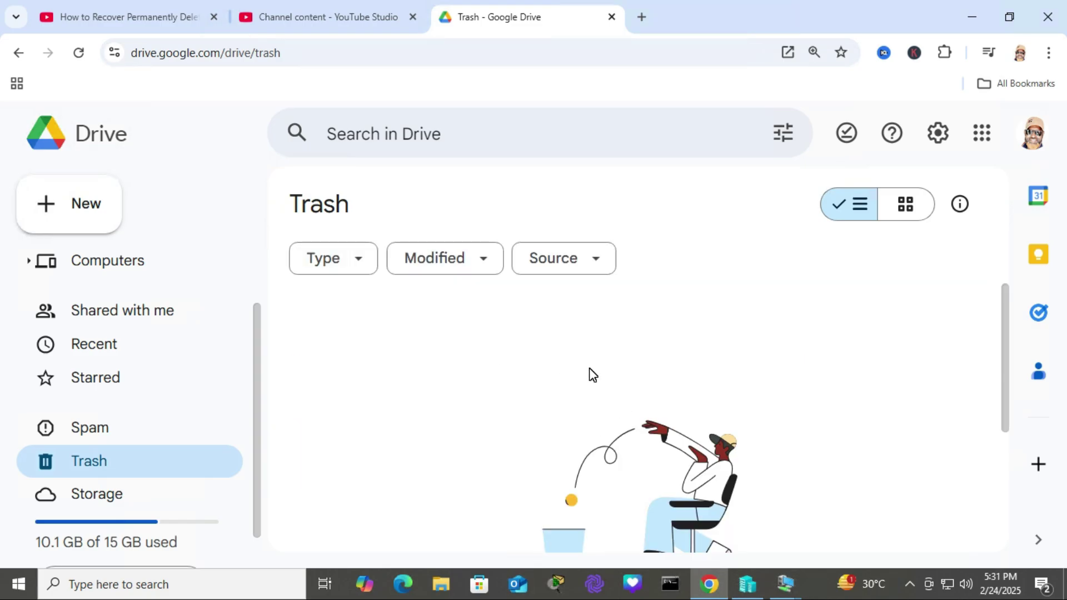
Step: Search Google for 'data recovery google drive' in a new browser tab
click(640, 16)
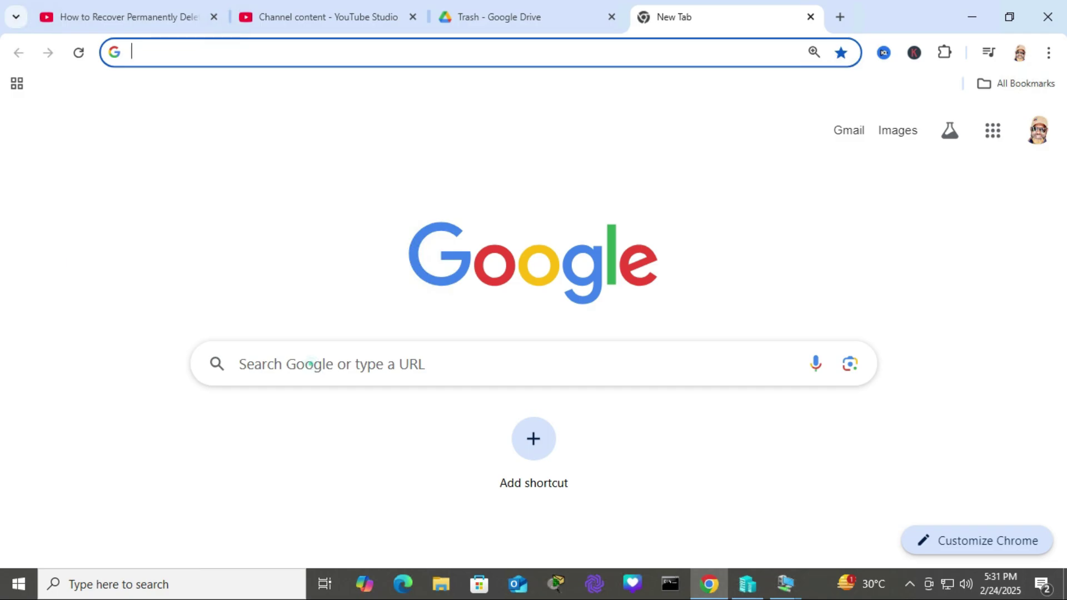
click(309, 364)
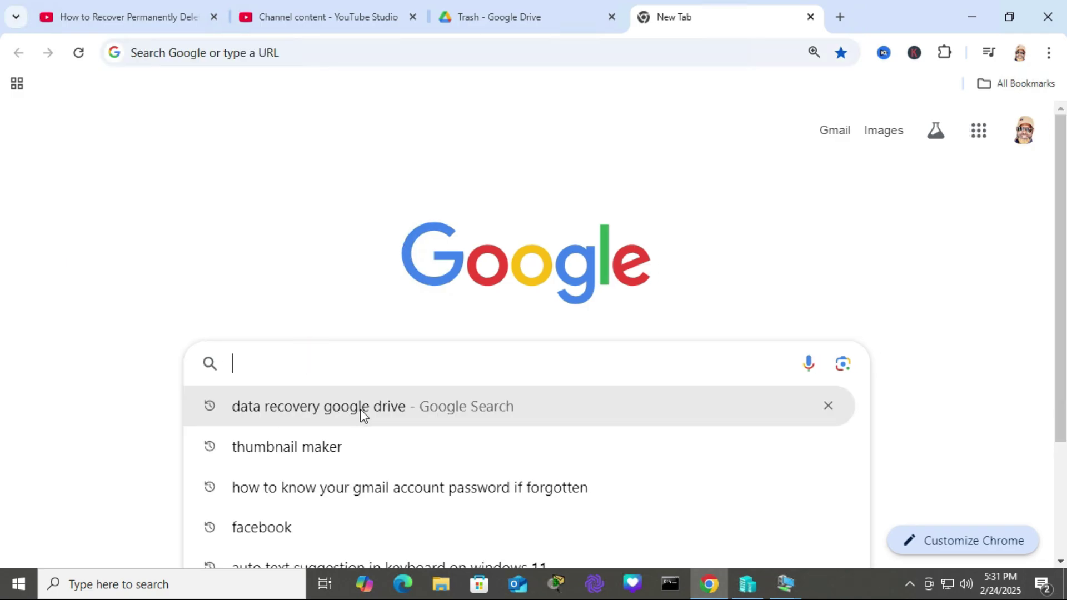
click(315, 407)
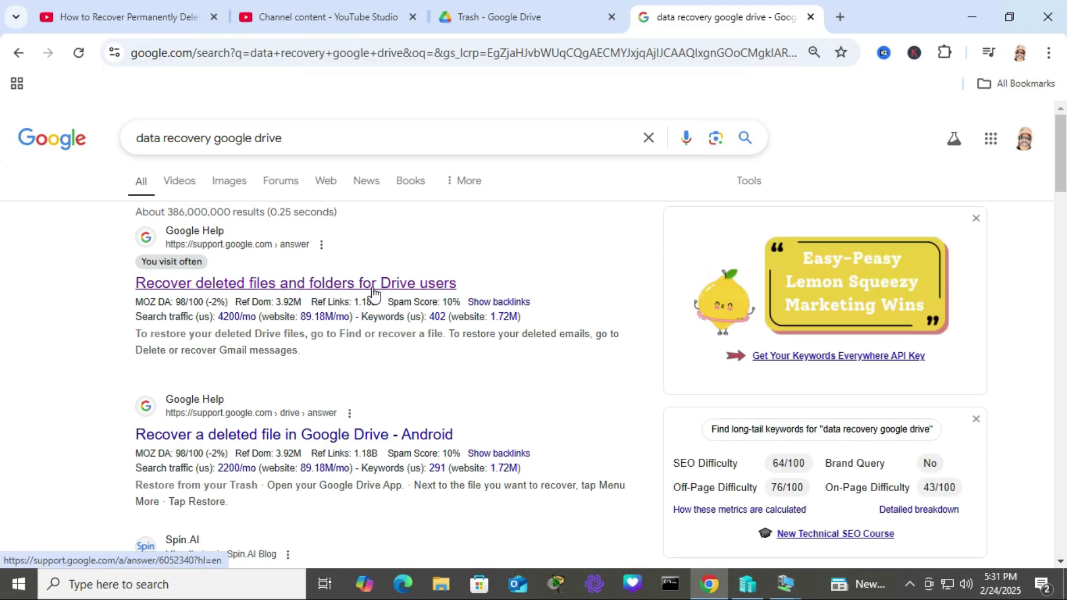
Step: Open the deleted-files recovery article, highlight its restore sentence, and follow 'Find or recover a file'
click(317, 287)
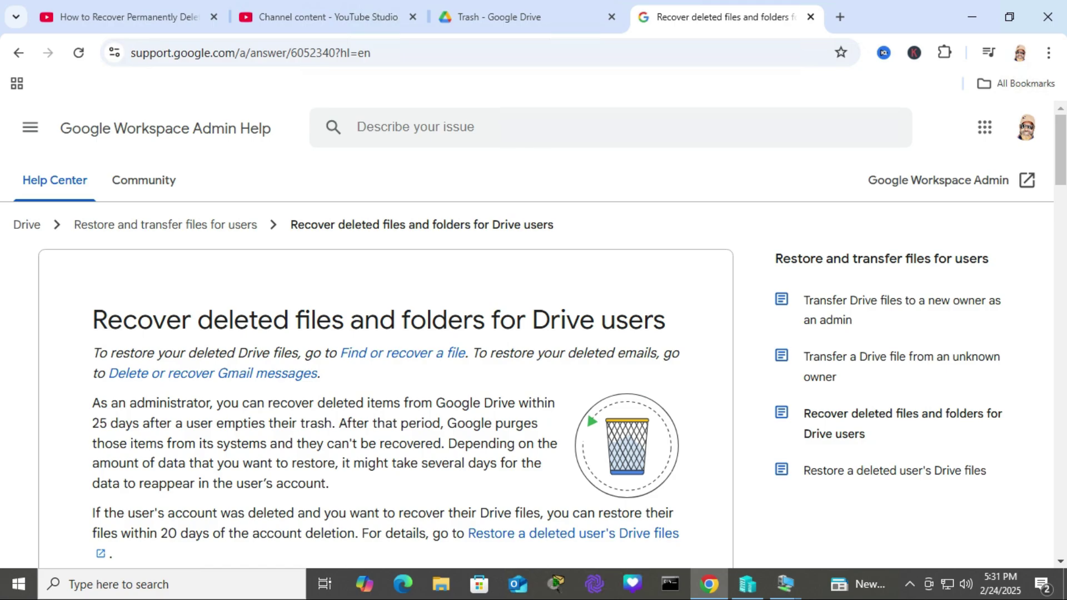
drag(163, 353, 262, 353)
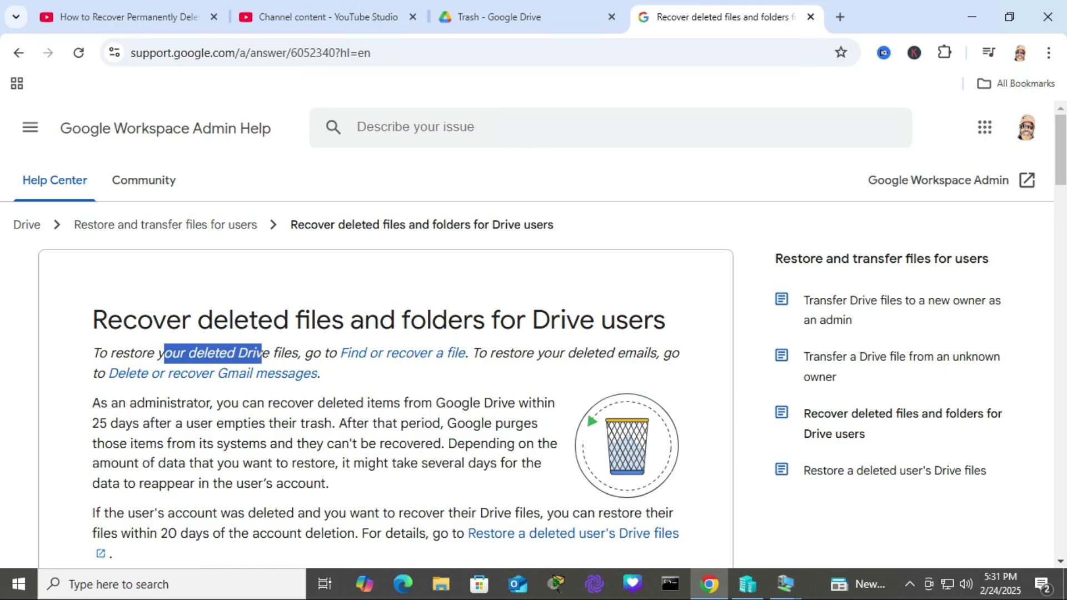
drag(261, 353, 324, 353)
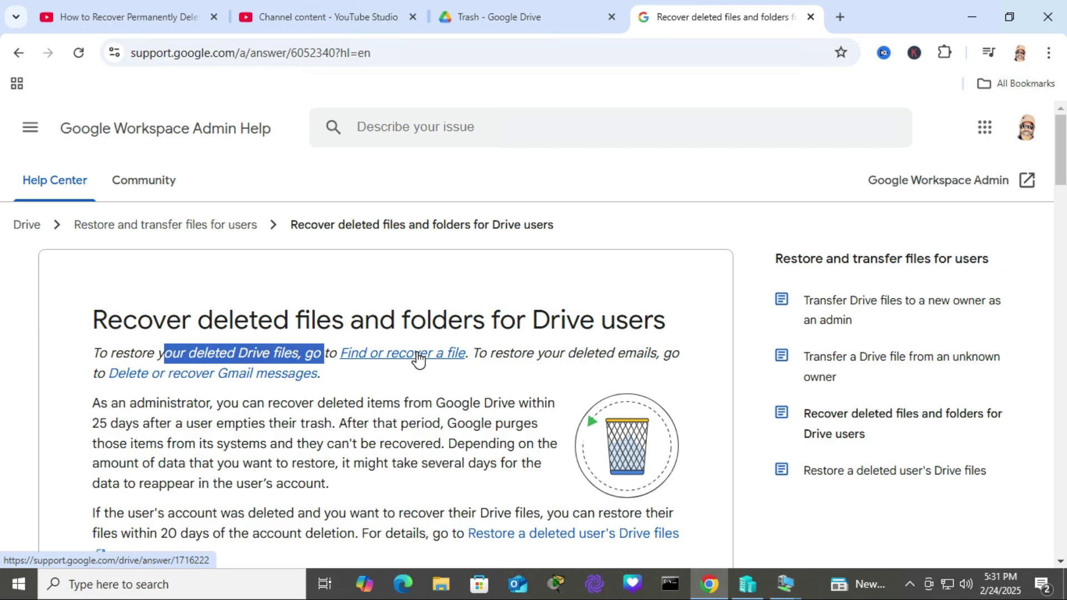
click(418, 358)
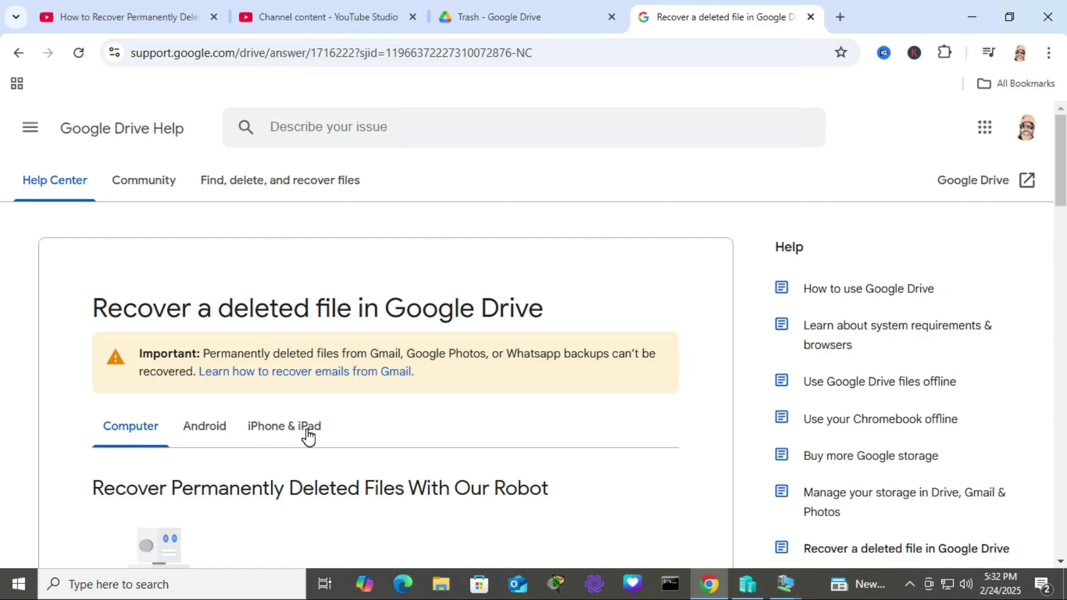
Step: Show the Computer recovery steps and request file recovery
click(124, 437)
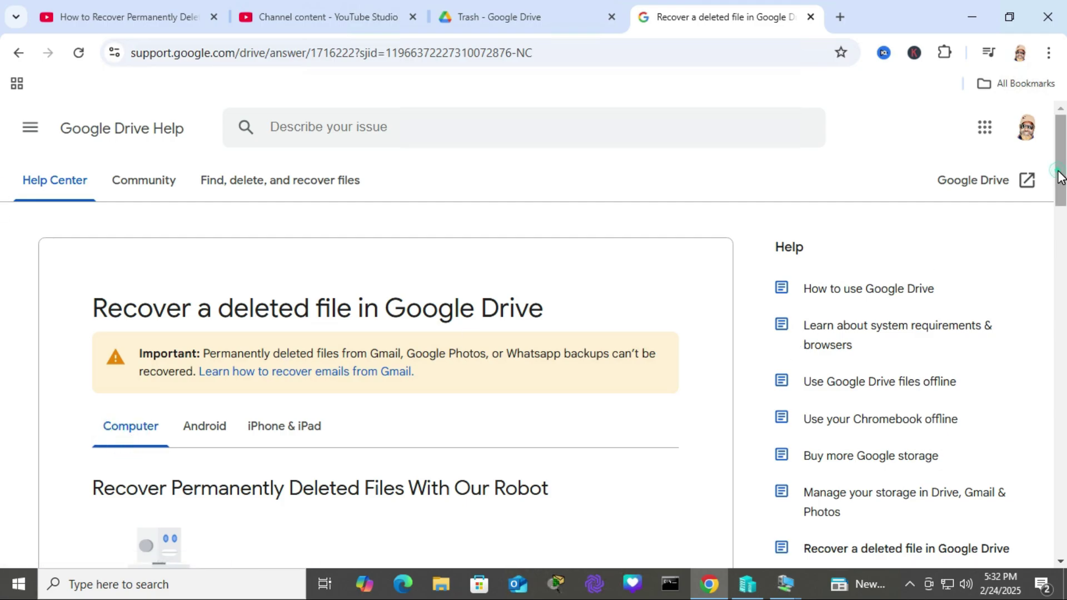
scroll(2, 371, down, 4)
scroll(2, 371, down, 4)
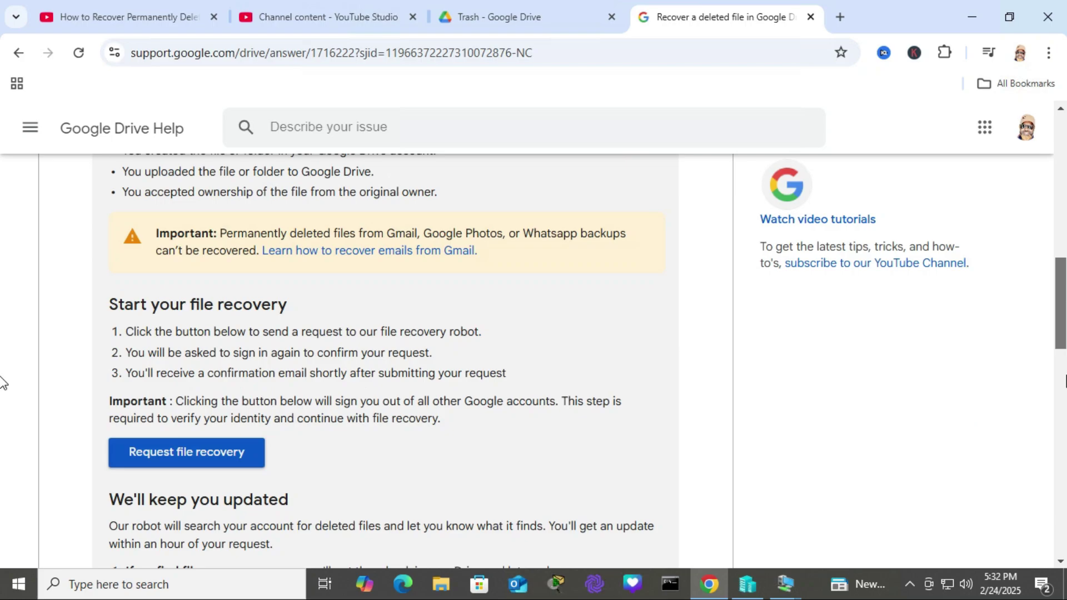
scroll(1, 371, down, 2)
scroll(2, 379, up, 1)
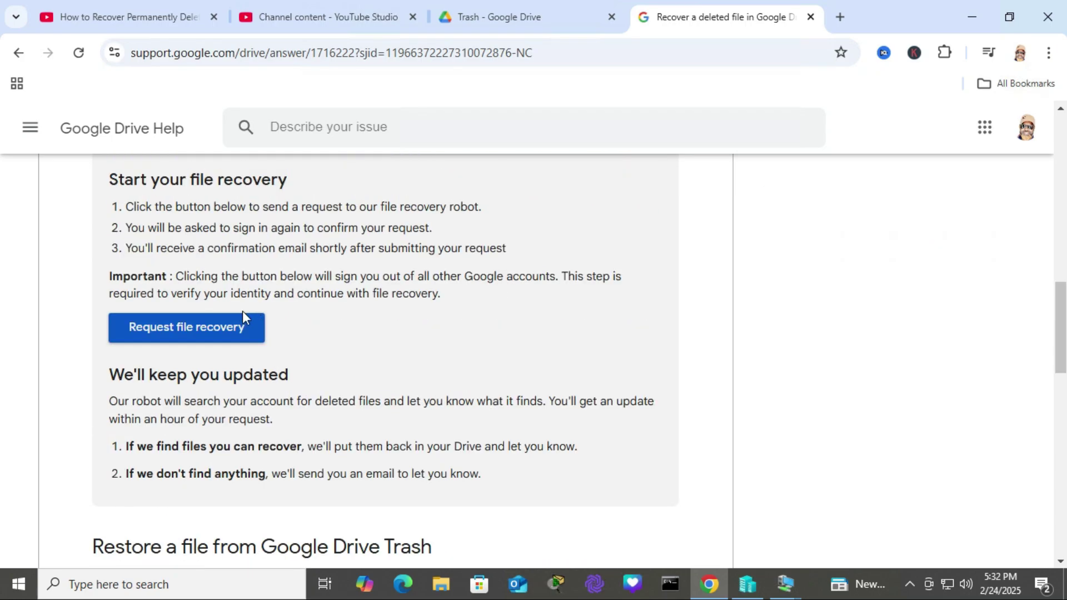
click(197, 336)
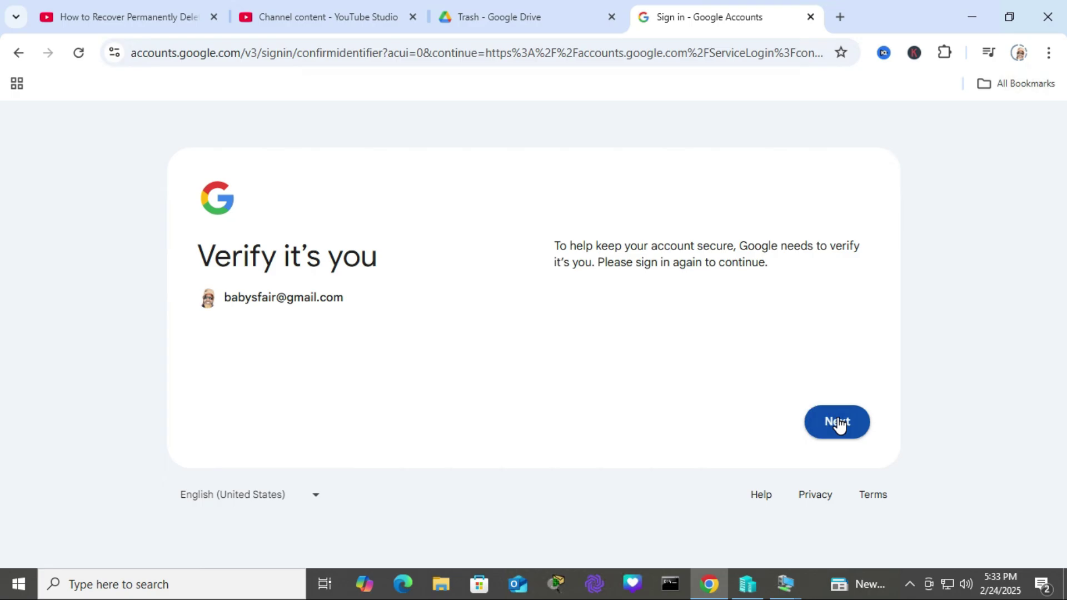
Step: Sign back in to the Google account with the password
click(838, 425)
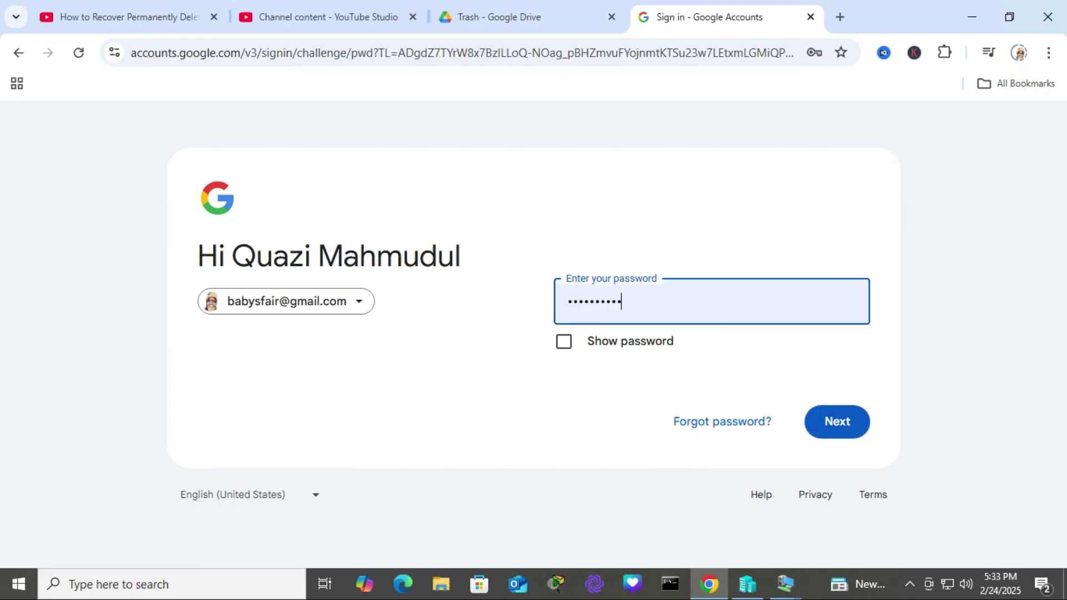
click(838, 422)
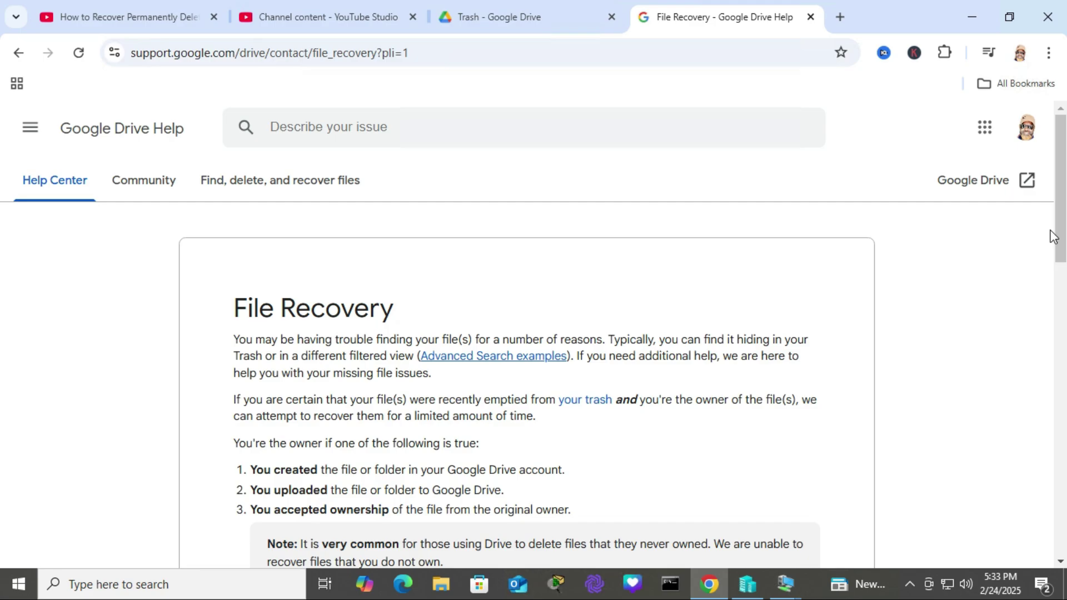
scroll(2, 292, down, 3)
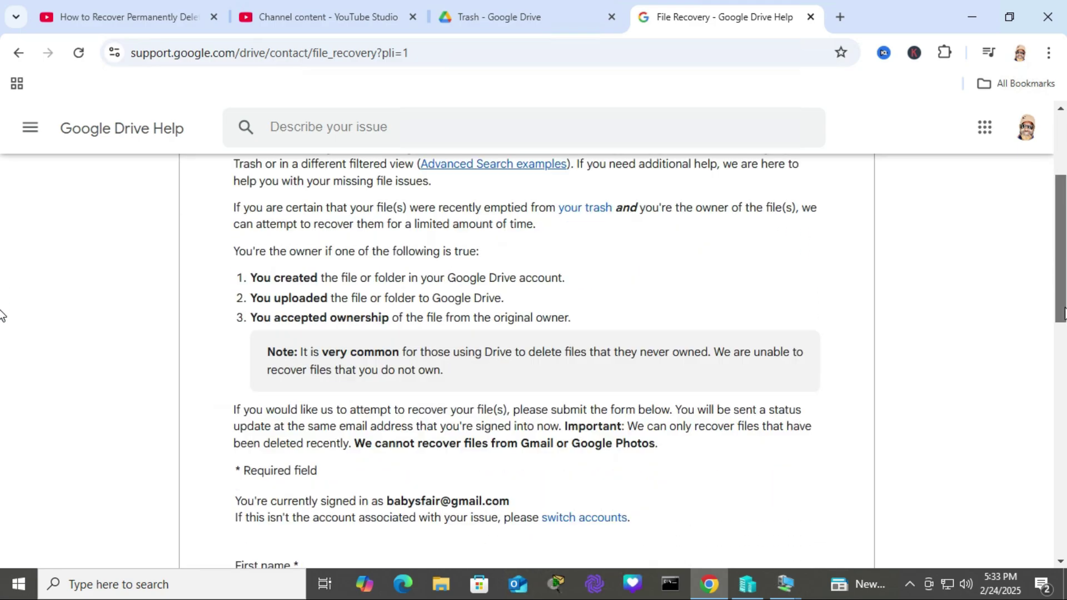
scroll(926, 338, down, 4)
scroll(908, 341, up, 1)
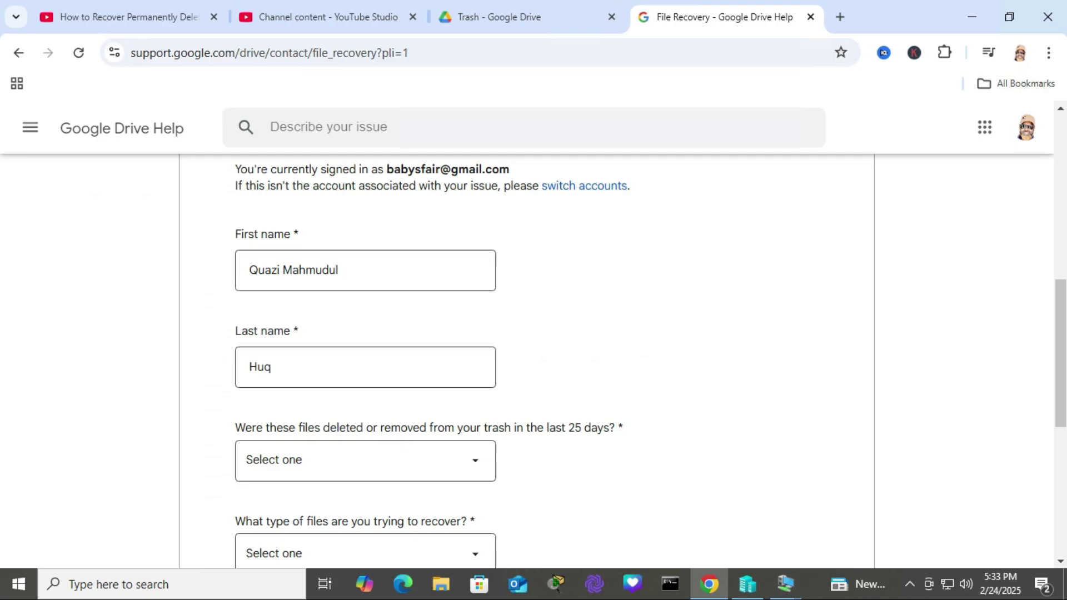
Step: Fill the First name and Last name fields from saved autofill suggestions
click(360, 265)
click(360, 308)
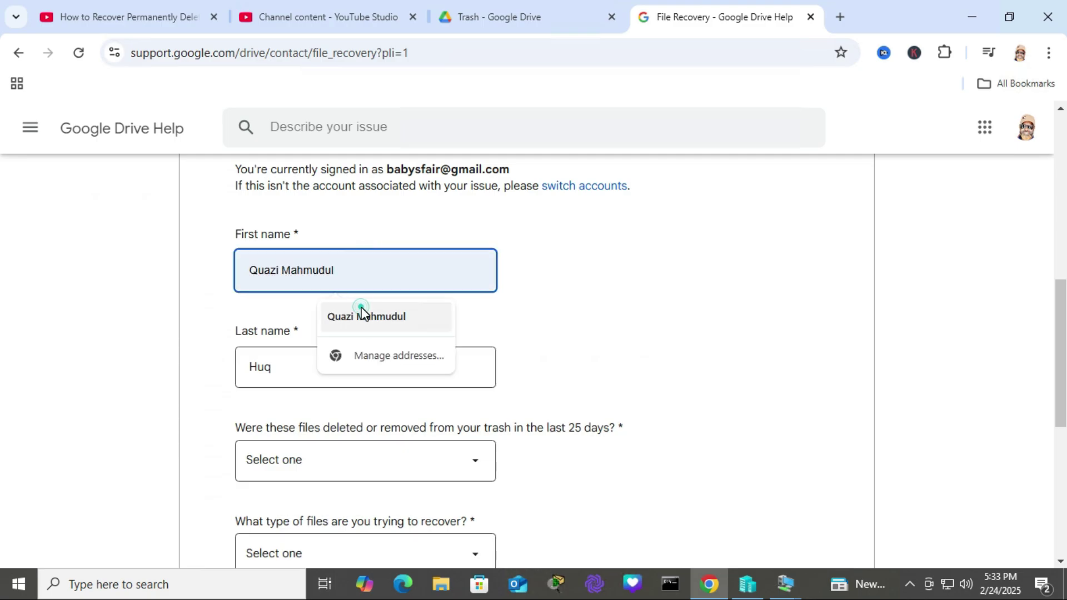
click(349, 317)
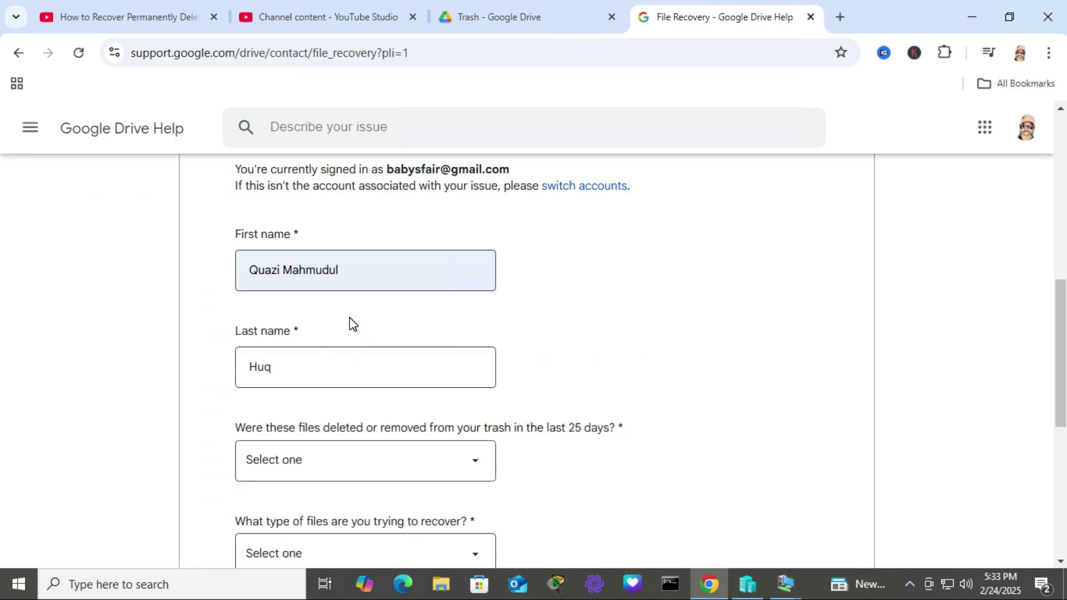
click(300, 365)
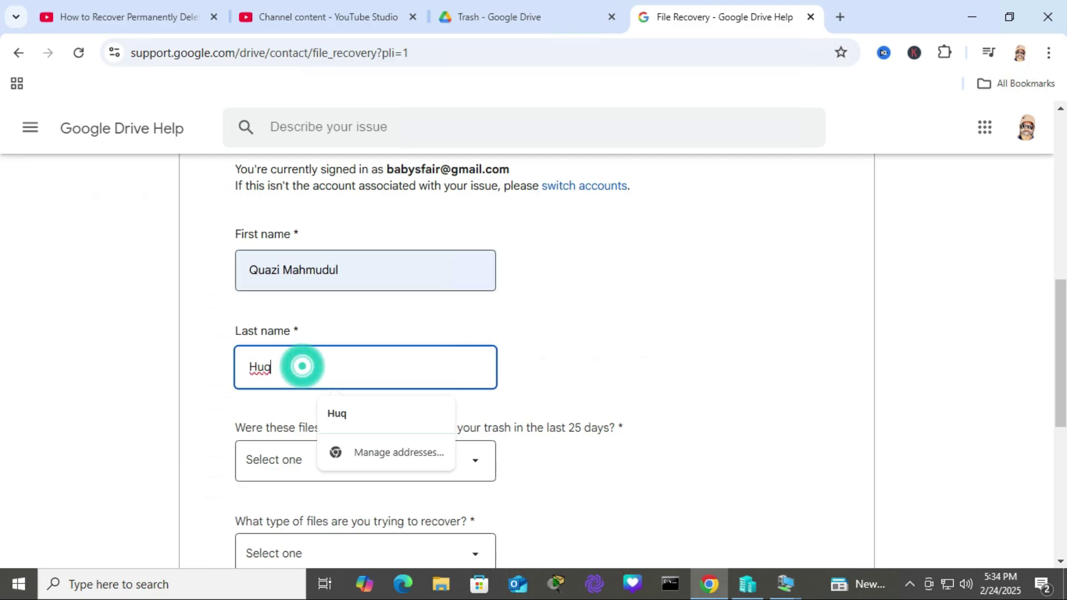
click(337, 414)
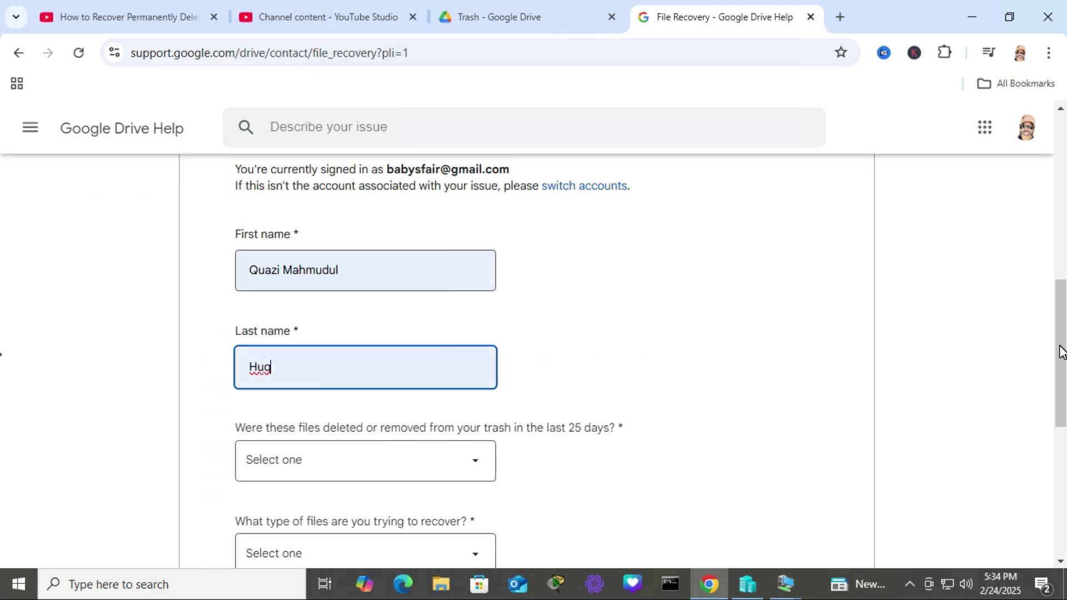
scroll(1060, 372, down, 1)
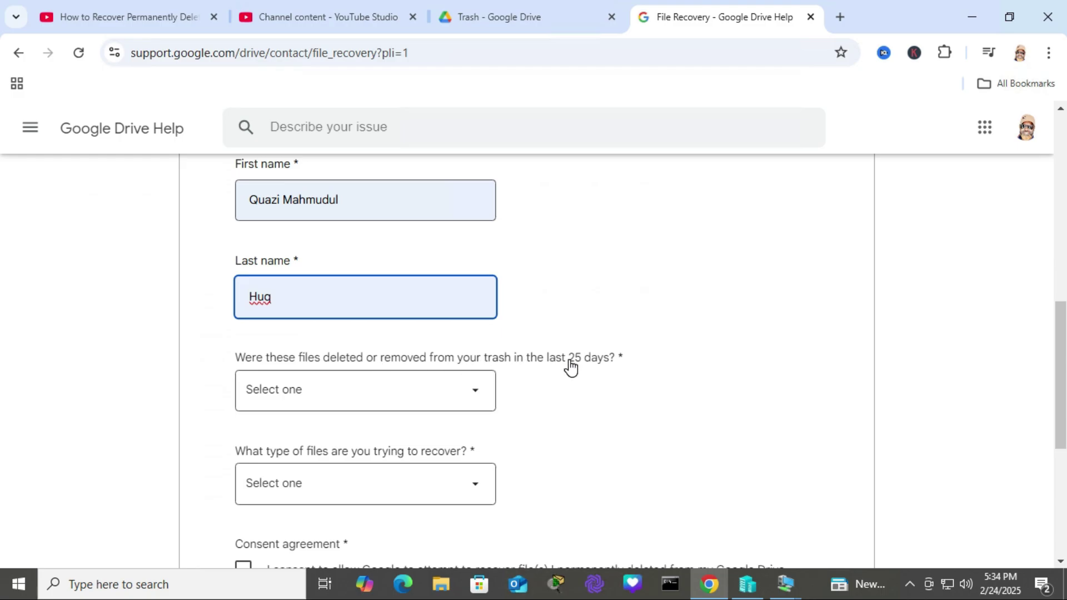
Step: Answer Yes to deletion within 25 days, choose Google Files, and submit the request
click(477, 394)
click(279, 425)
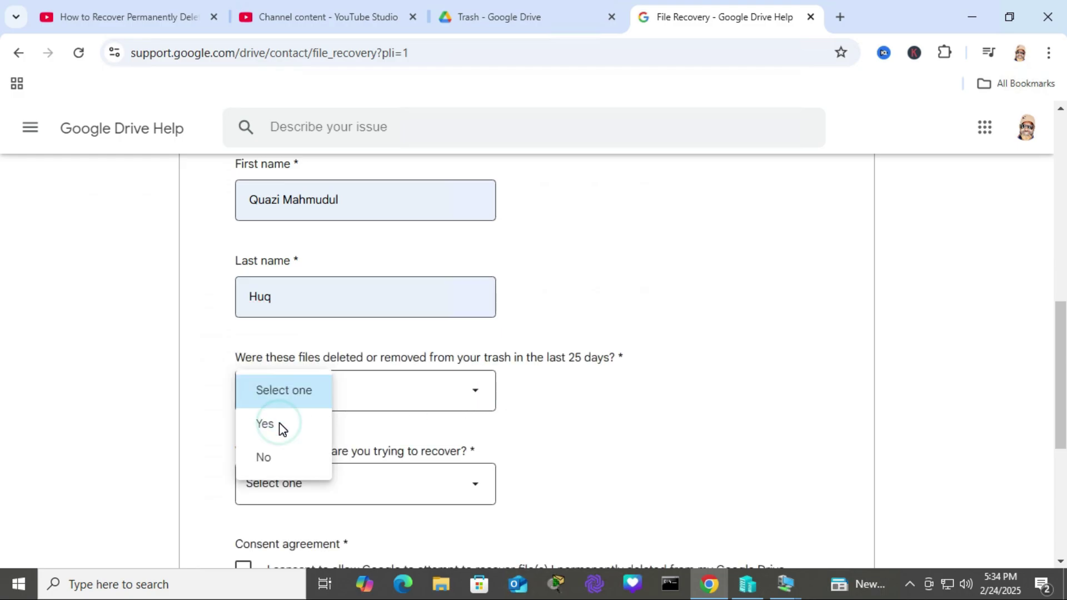
scroll(1059, 405, down, 1)
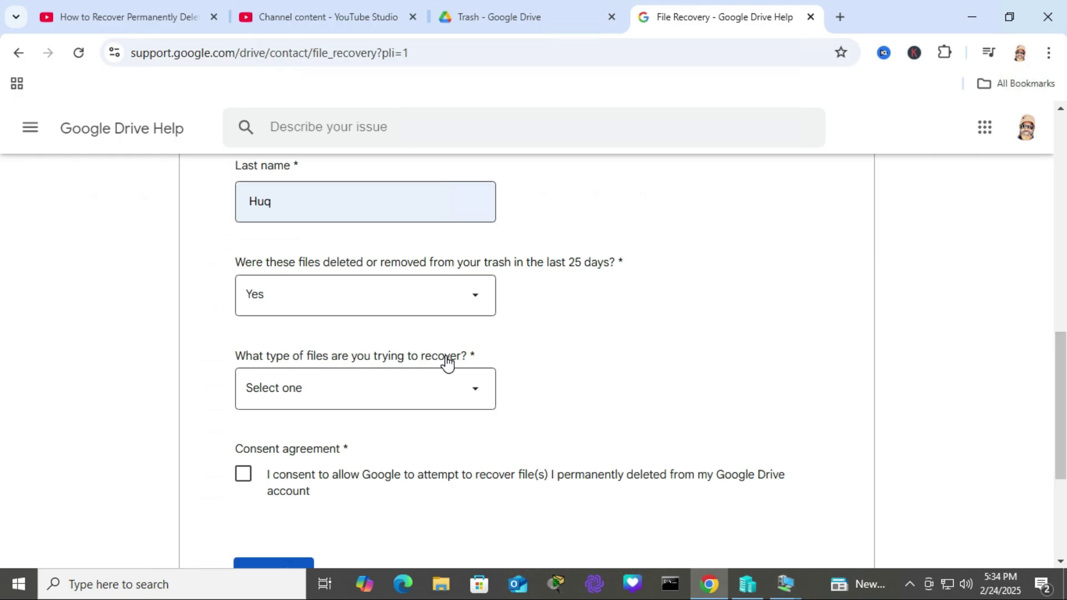
click(474, 392)
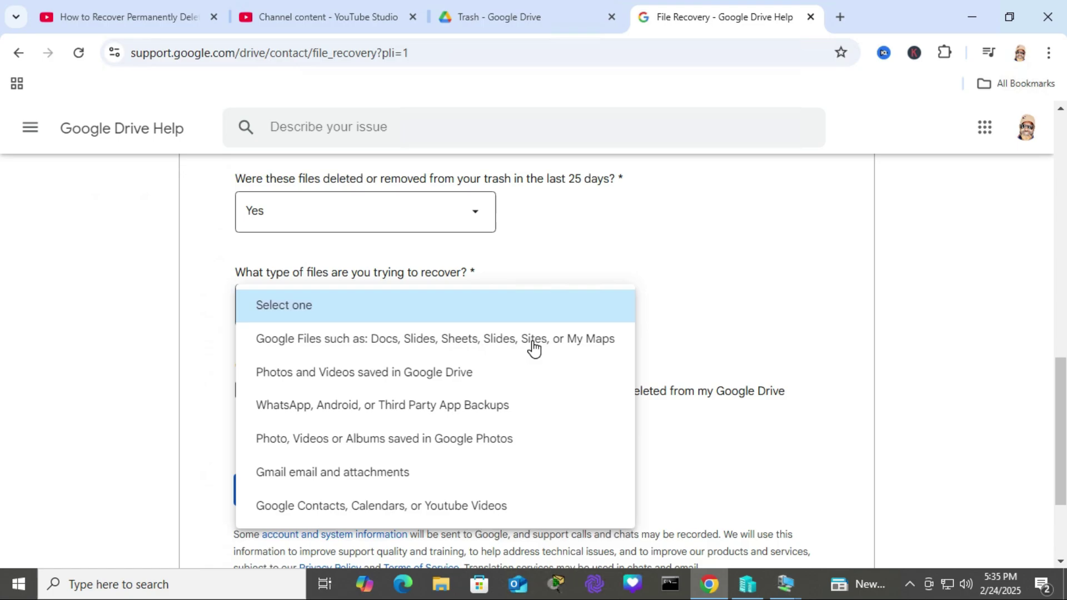
click(424, 346)
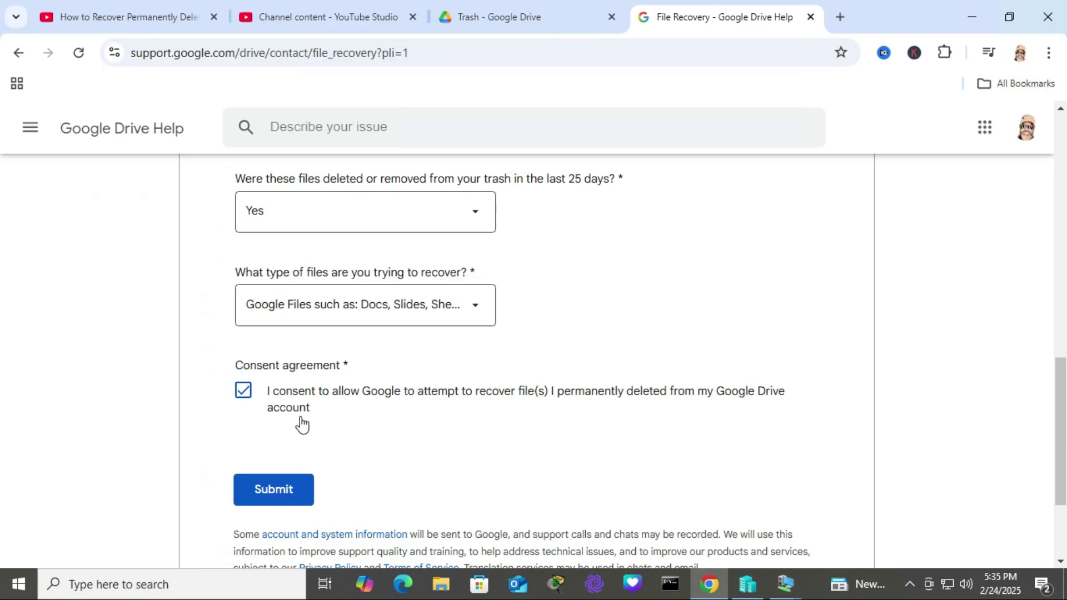
click(281, 497)
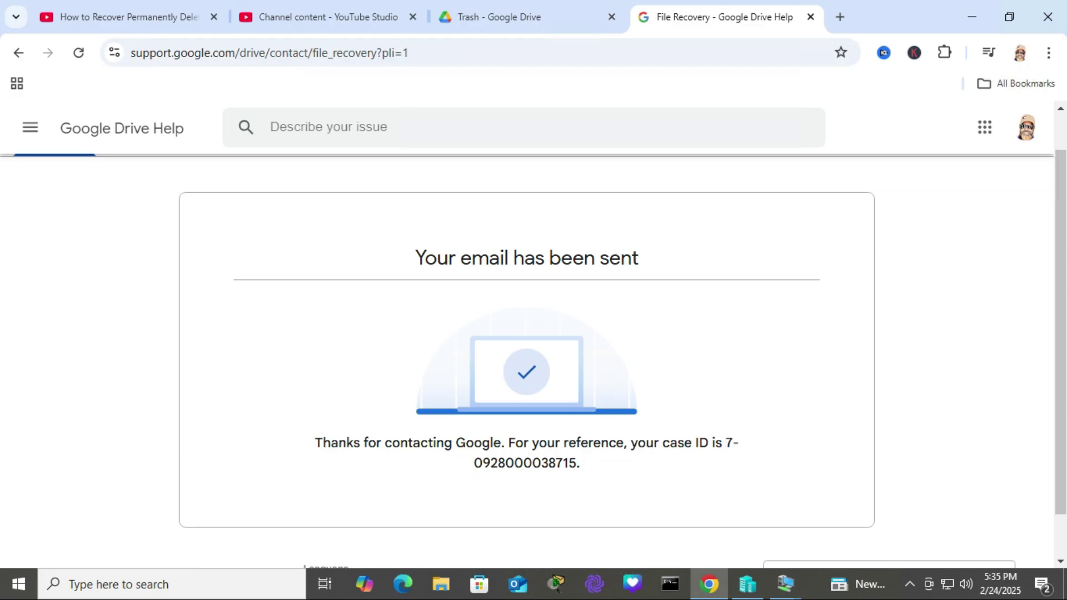
Step: Highlight the case ID on the confirmation page, then clear the selection
drag(726, 442, 589, 464)
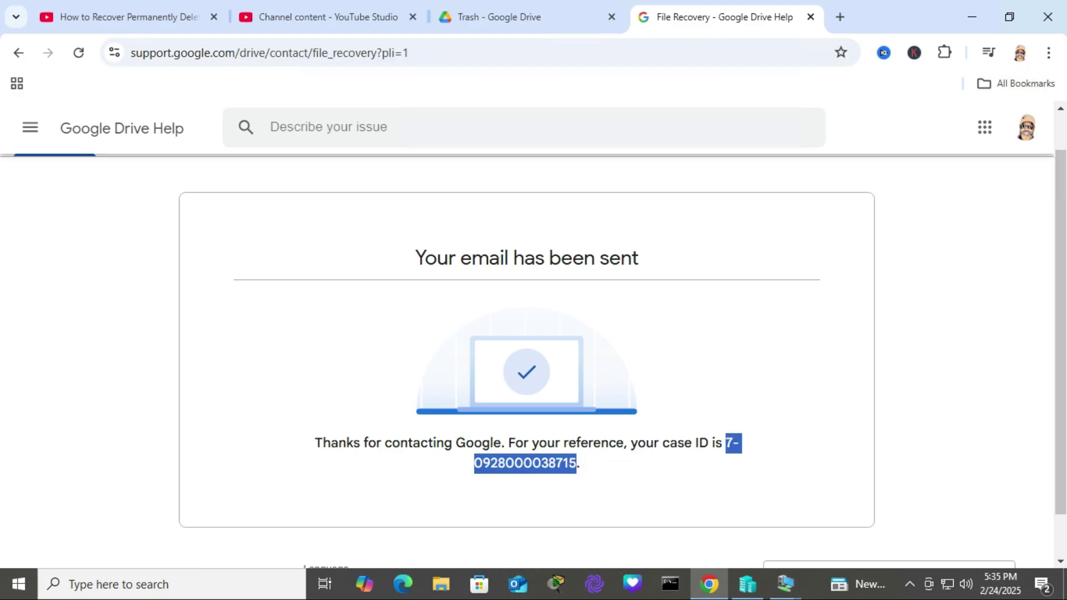
click(589, 463)
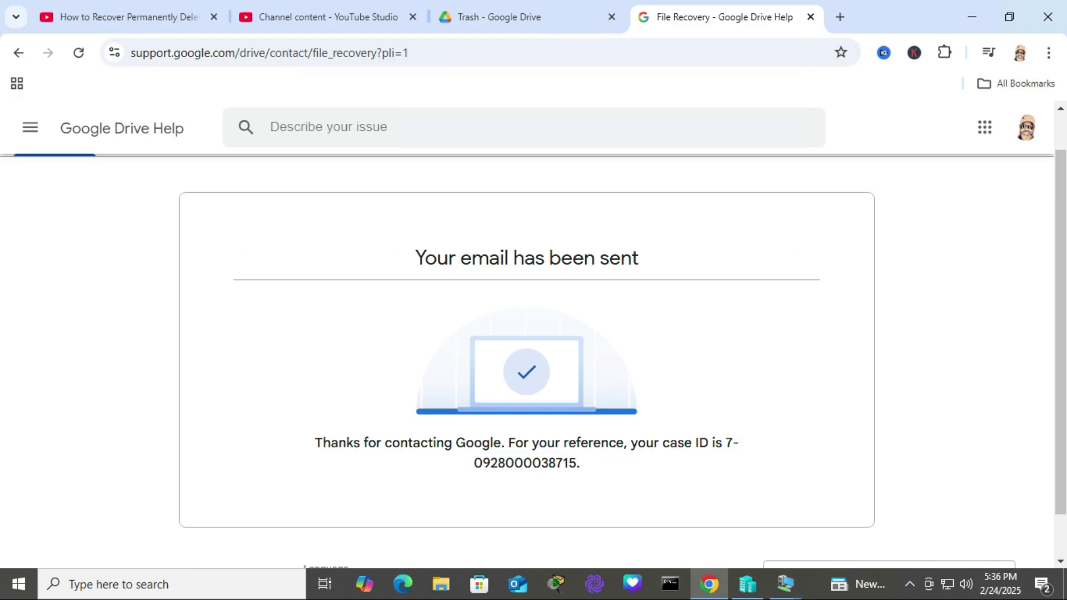
Step: Return to the Drive tab, show My Drive and reload it to refresh the folder list
click(497, 15)
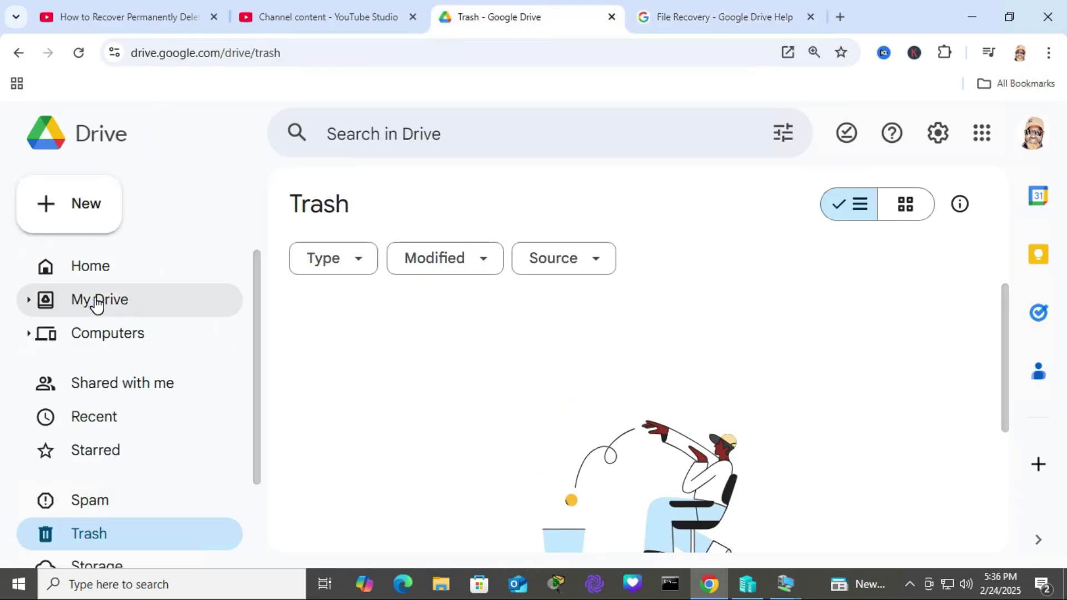
click(96, 301)
drag(1004, 292, 1006, 307)
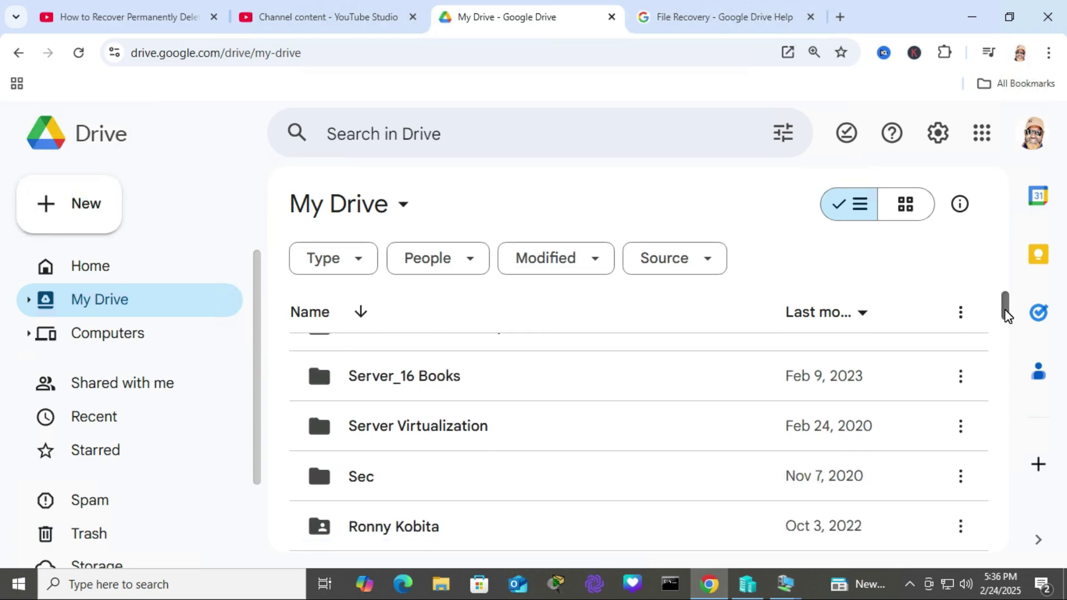
mouse_move(1004, 307)
mouse_down()
mouse_move(1001, 405)
mouse_move(1002, 384)
mouse_up()
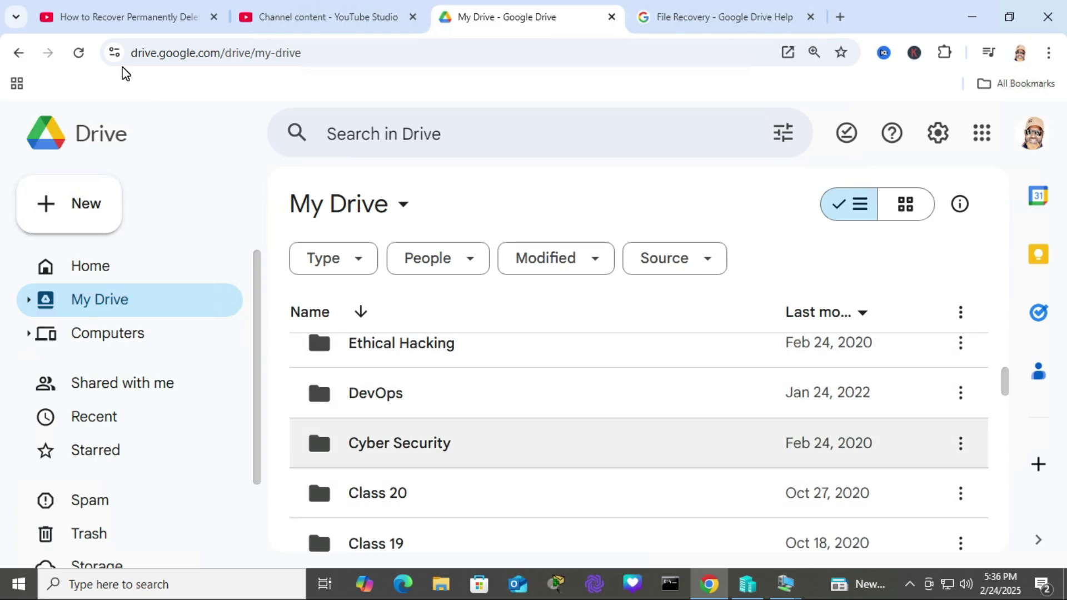
click(80, 54)
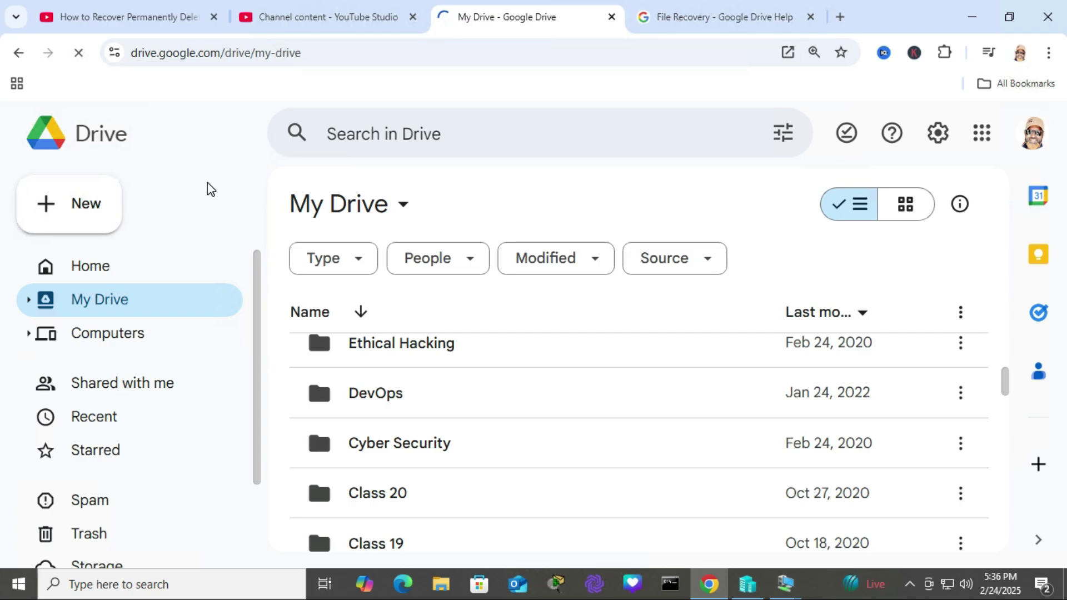
drag(1005, 382, 1007, 392)
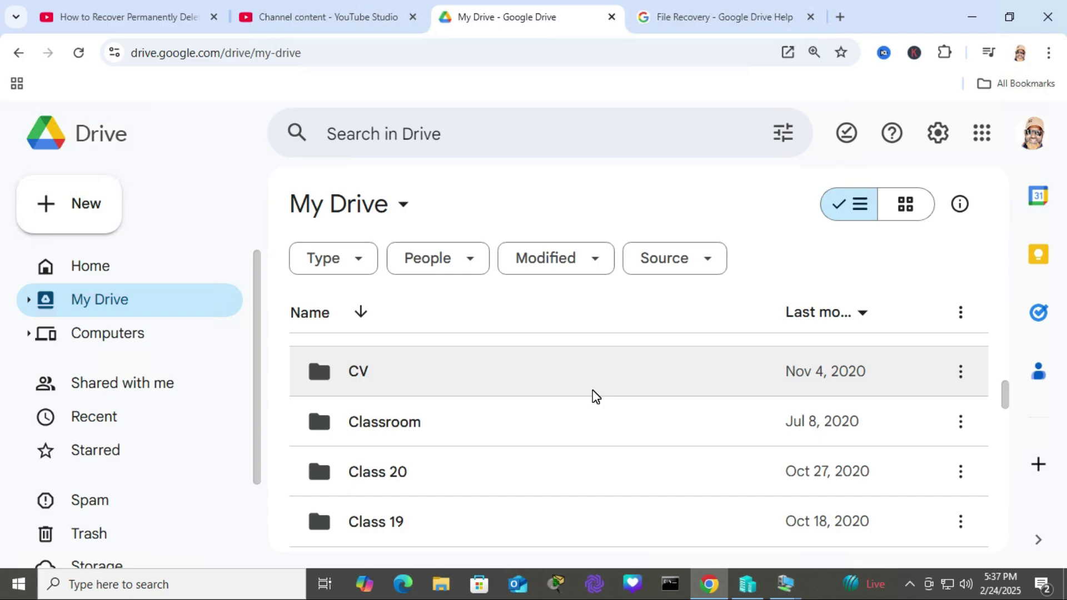
Step: Open the restored Classroom folder to confirm its three subfolders, then return to My Drive
double_click(388, 422)
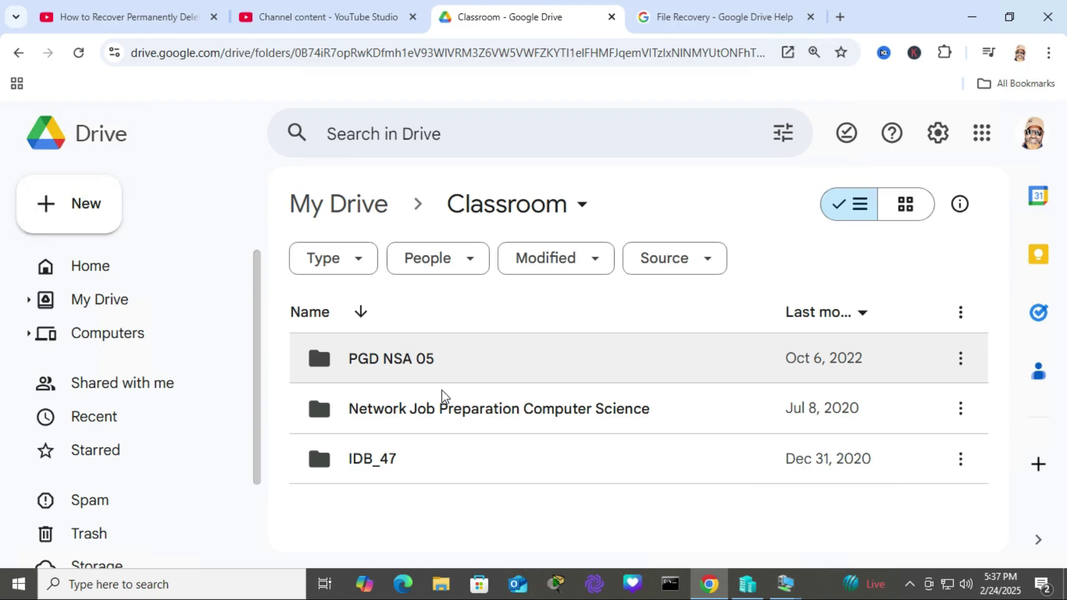
click(19, 60)
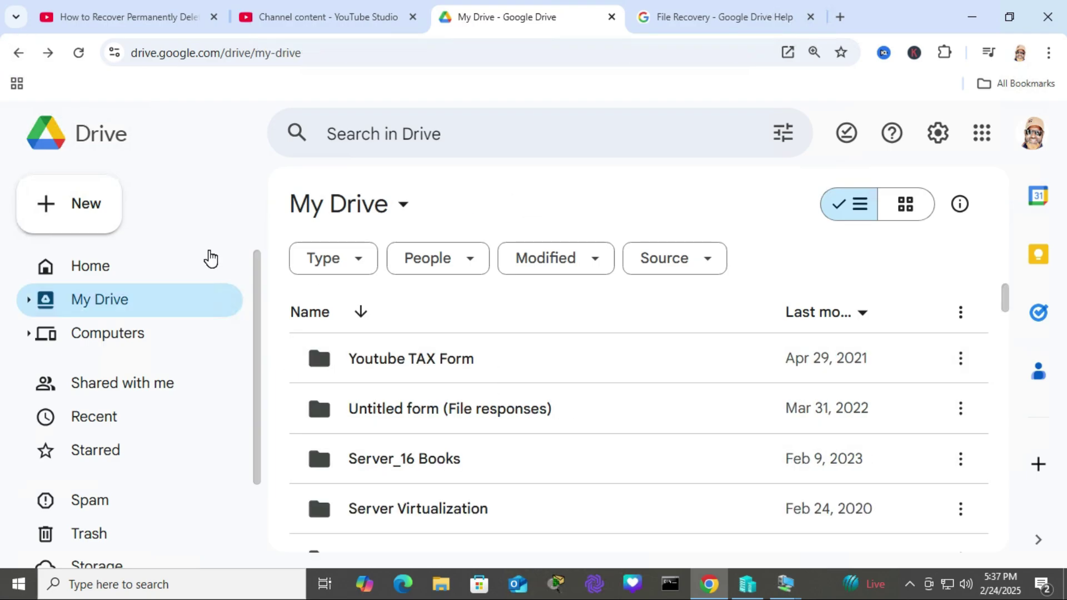